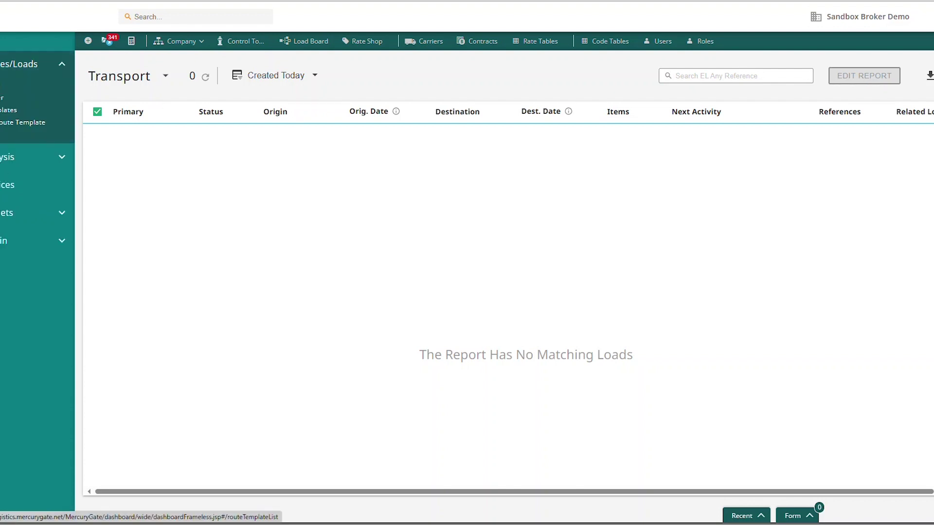
Look through the load templates list, including the Test June template's available actions and the blank new-template form.
click(23, 122)
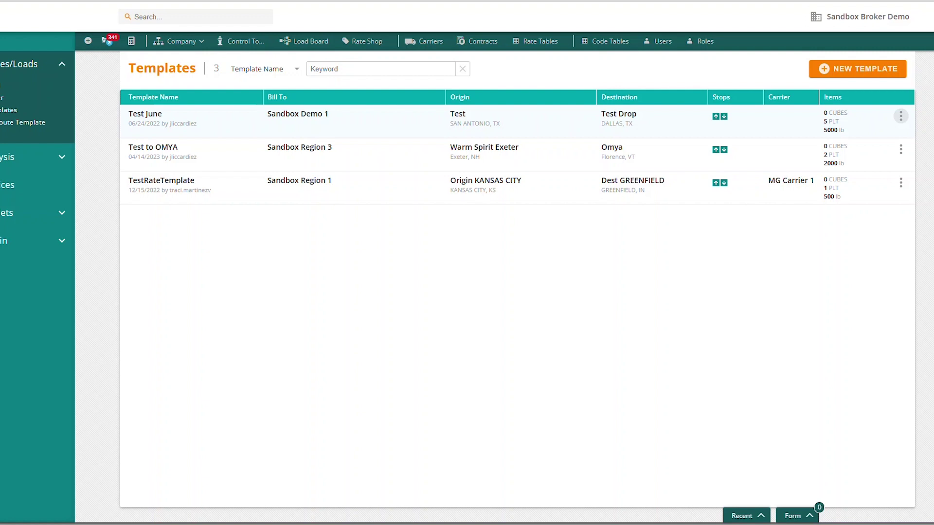
click(900, 115)
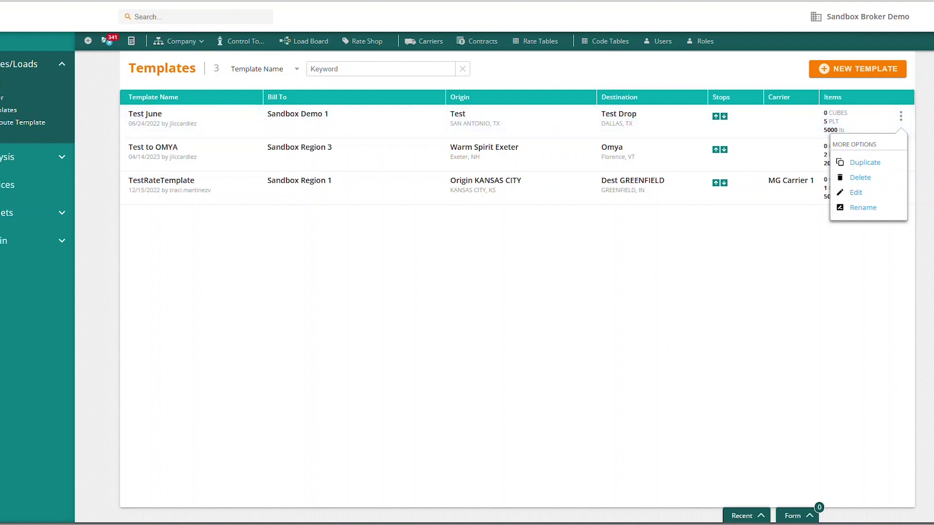
key(Escape)
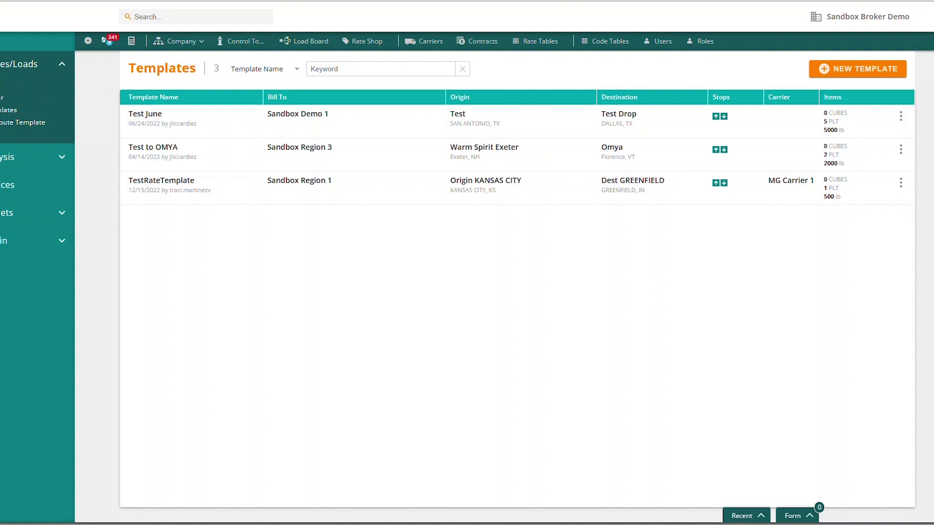
click(856, 68)
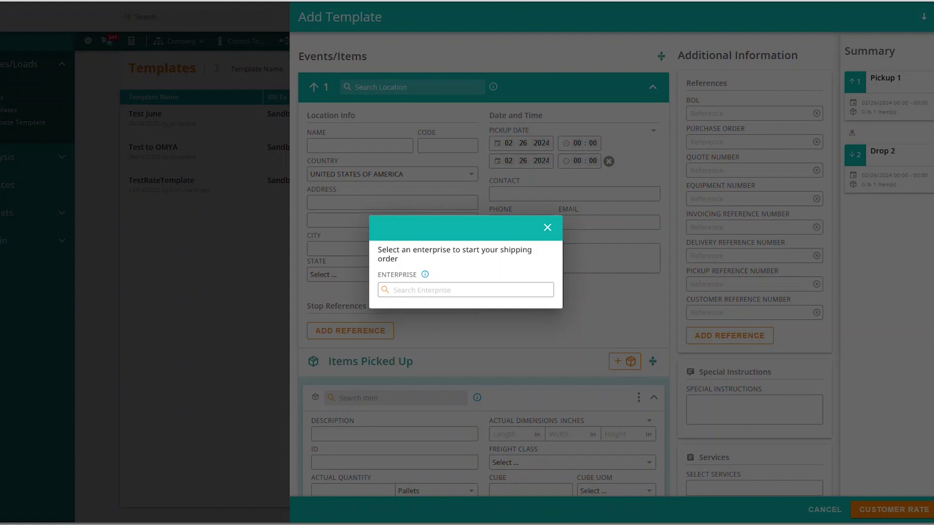
click(547, 227)
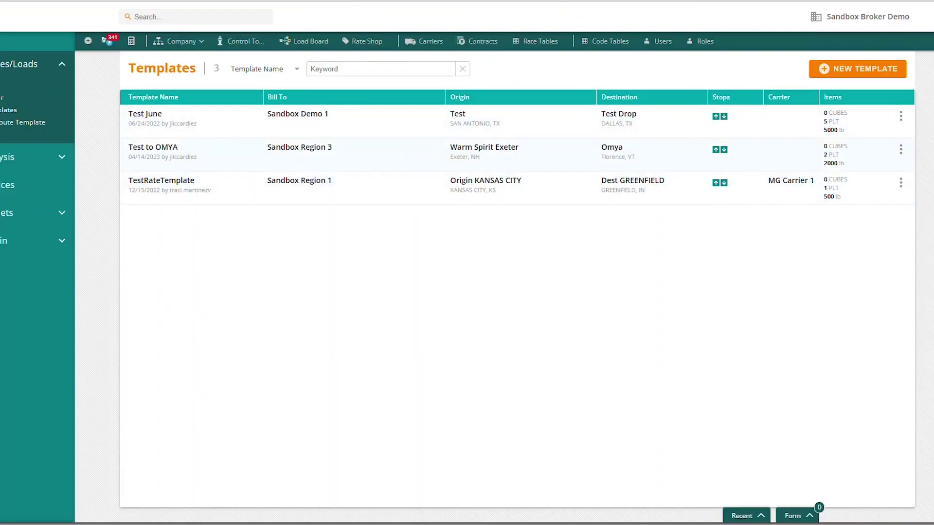
Start a new shipping order.
click(88, 40)
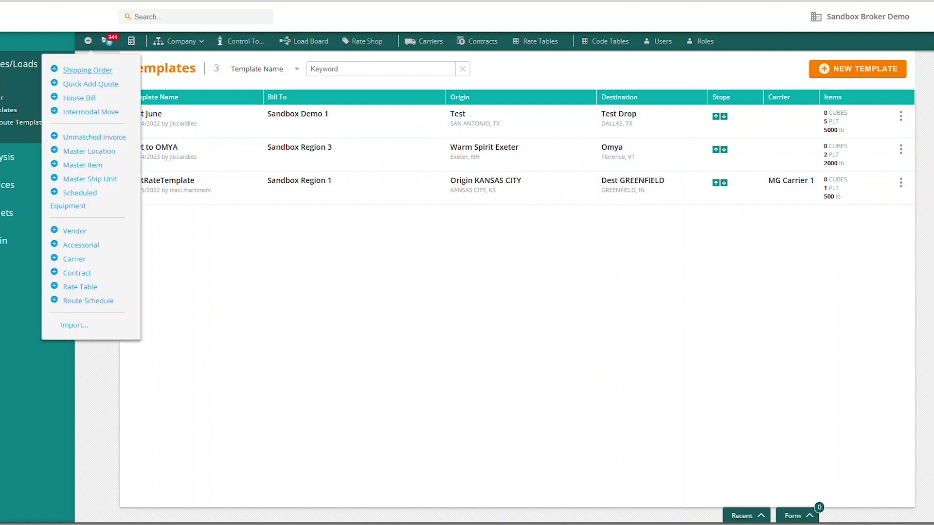
click(88, 70)
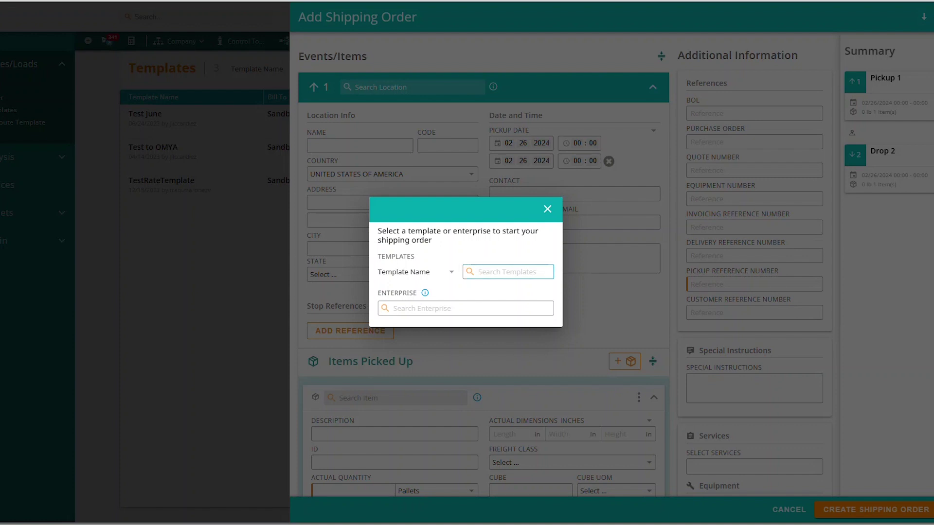
Search the shipping order templates by name for "te", browse the matches and clear the search.
text(te)
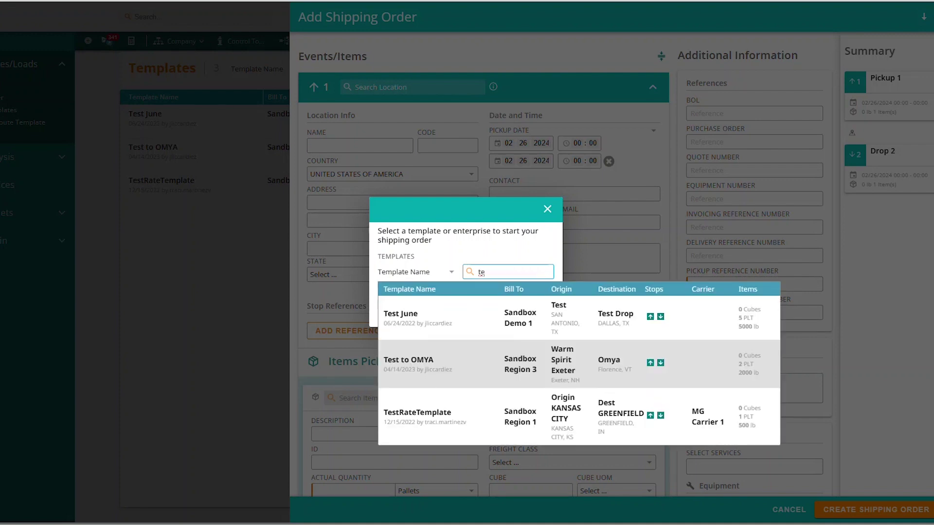
key(Down)
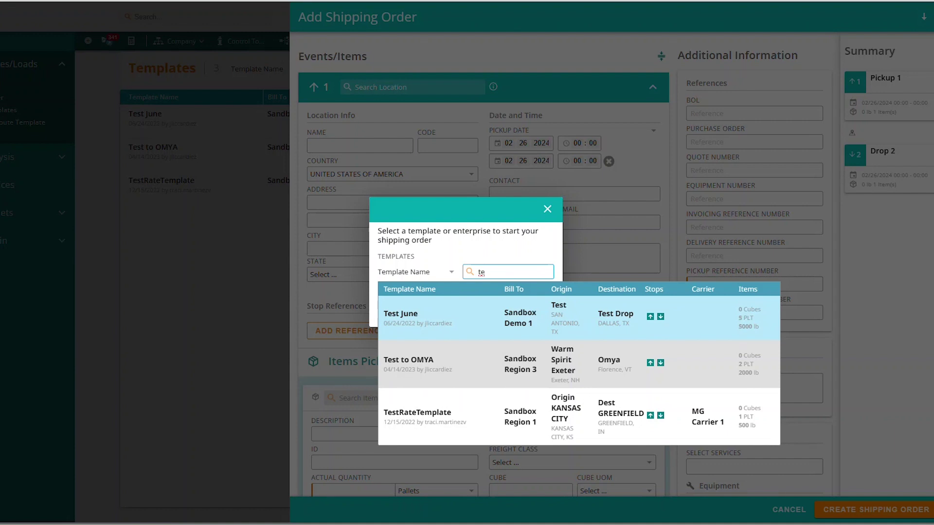
key(Up)
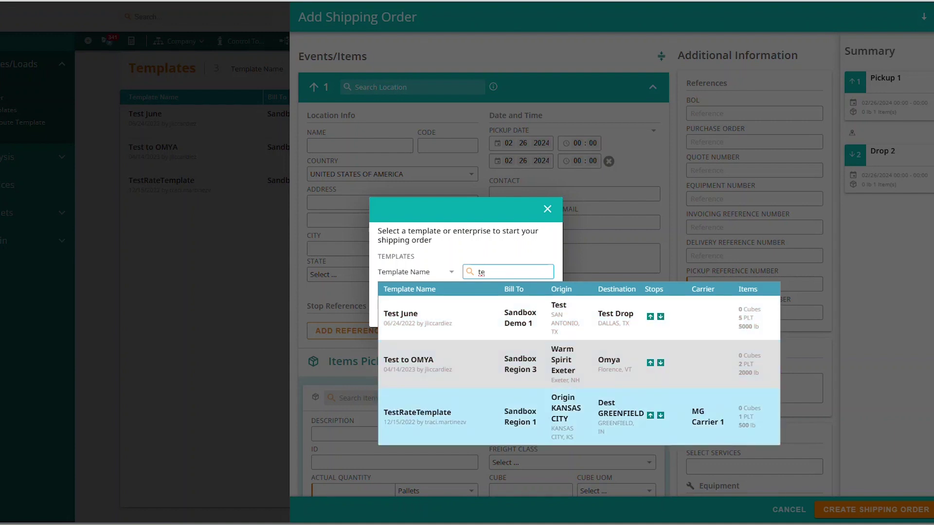
key(BackSpace)
key(BackSpace)
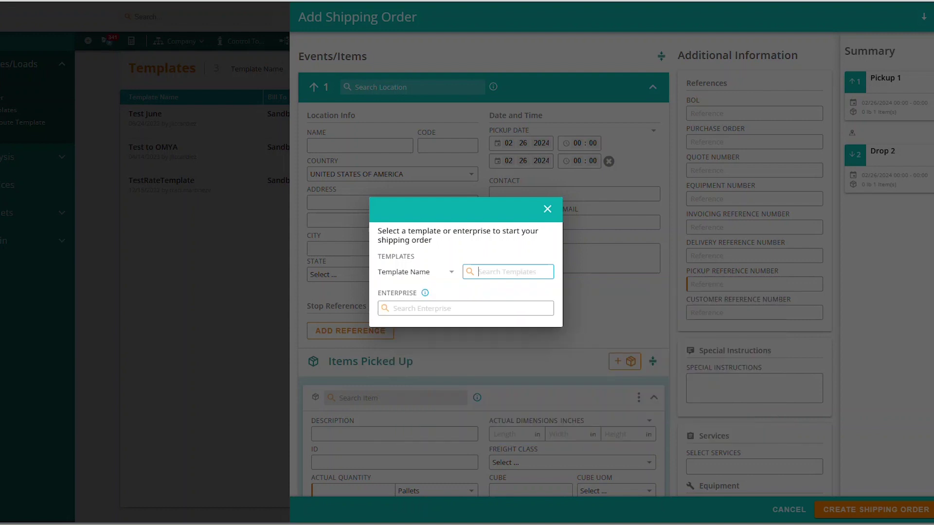
Choose the Sandbox Demo 1 enterprise under Sandbox Broker Demo for the shipping order.
click(393, 309)
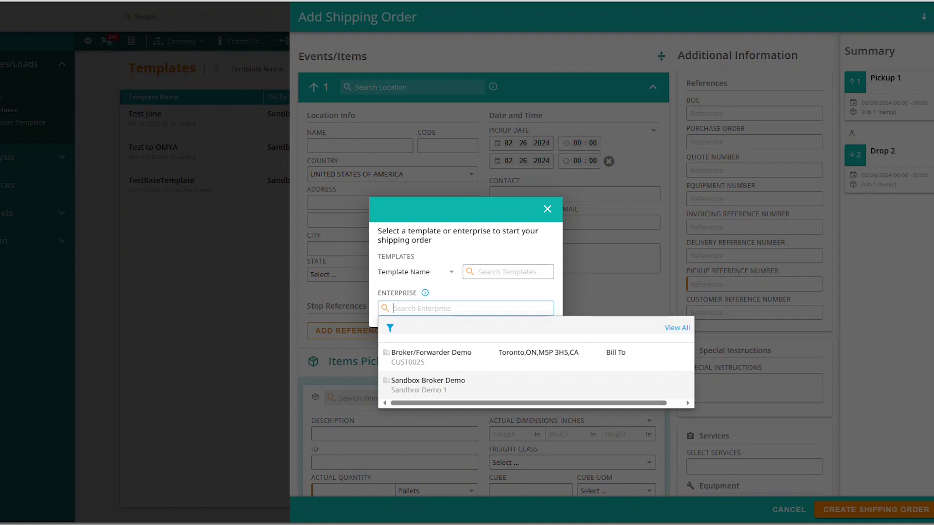
key(Up)
key(Return)
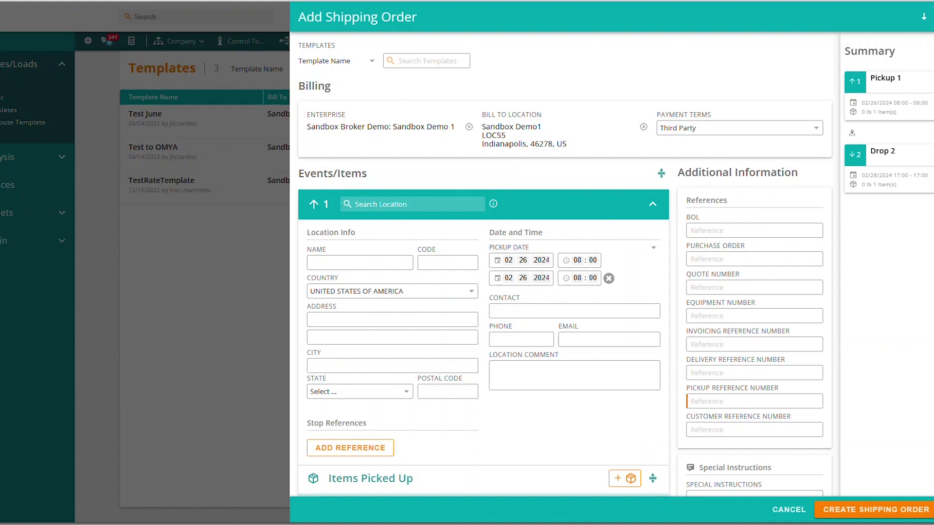
Set Origin MENTOR as the first stop's pickup location and enter the pickup reference number.
click(412, 204)
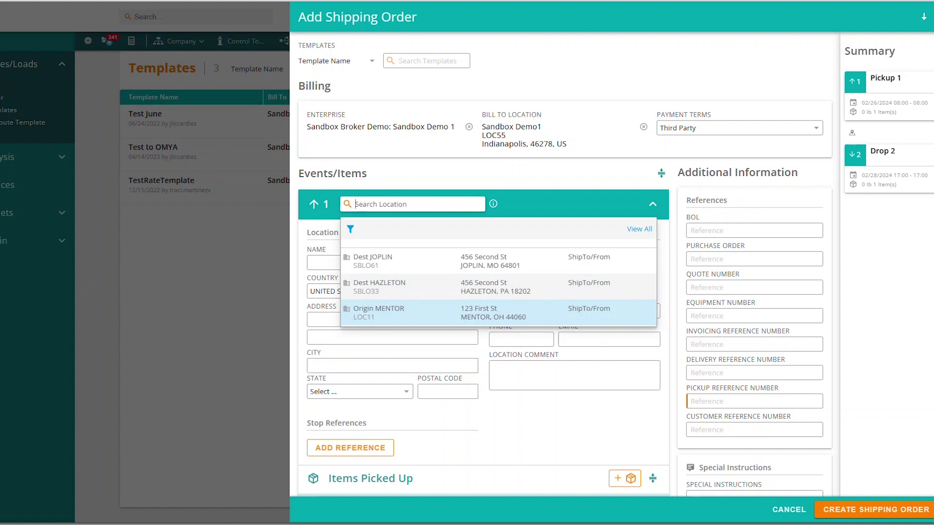
key(Return)
scroll(564, 264, down, 3)
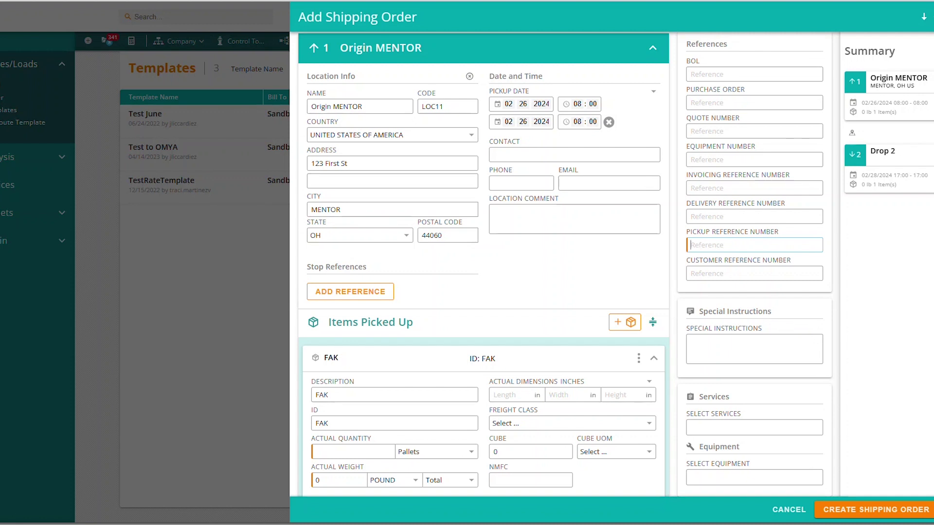
text(123456)
Set the FAK item's actual quantity to 2 pallets and its actual weight to 250 pounds.
scroll(483, 262, down, 5)
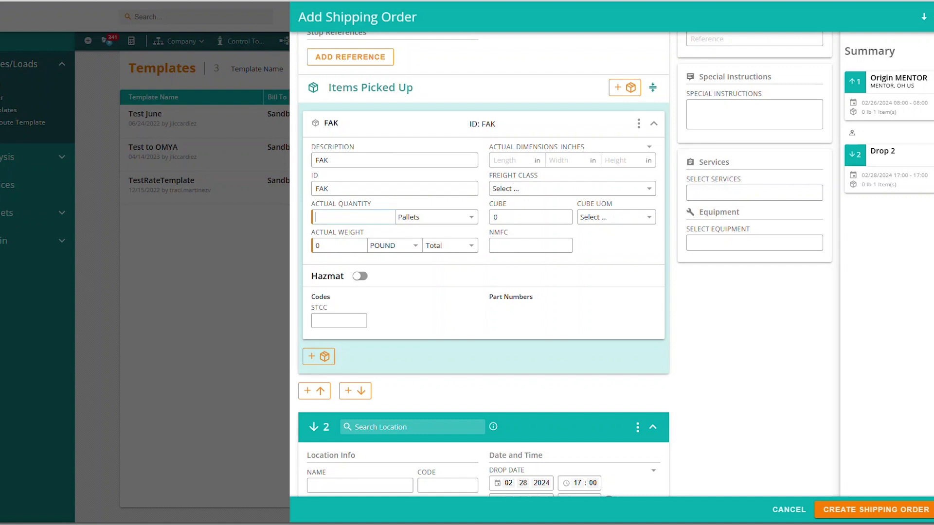
click(353, 217)
text(2)
key(Tab)
text(250)
Set Dest JOPLIN as the drop location for the second stop.
scroll(483, 262, down, 2)
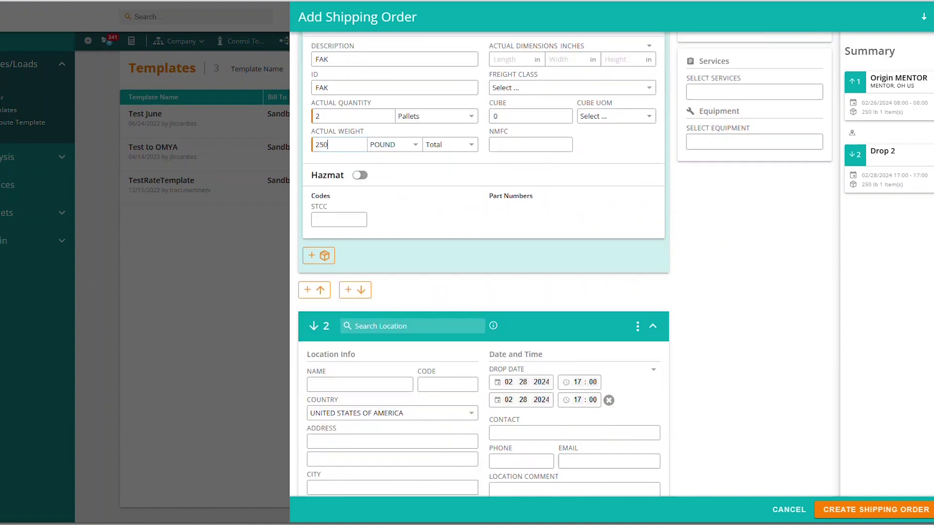
scroll(483, 263, down, 4)
click(379, 114)
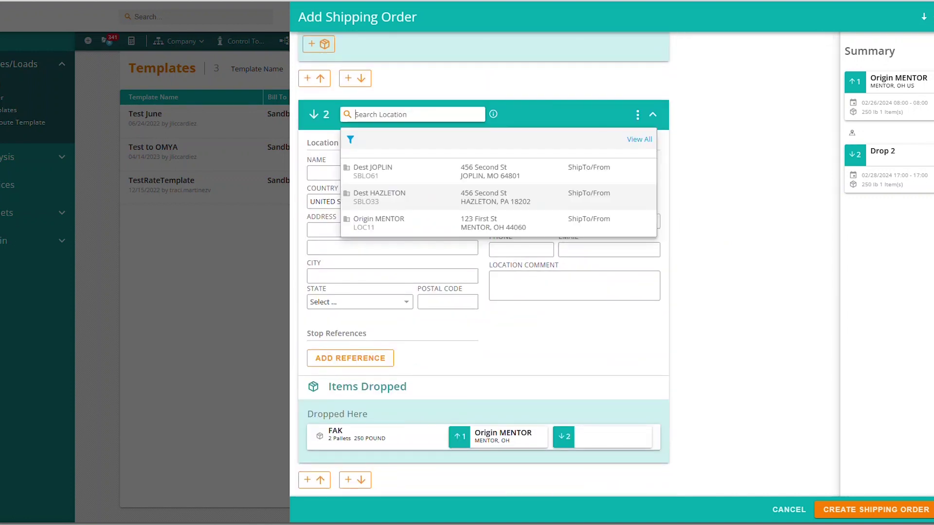
key(Down)
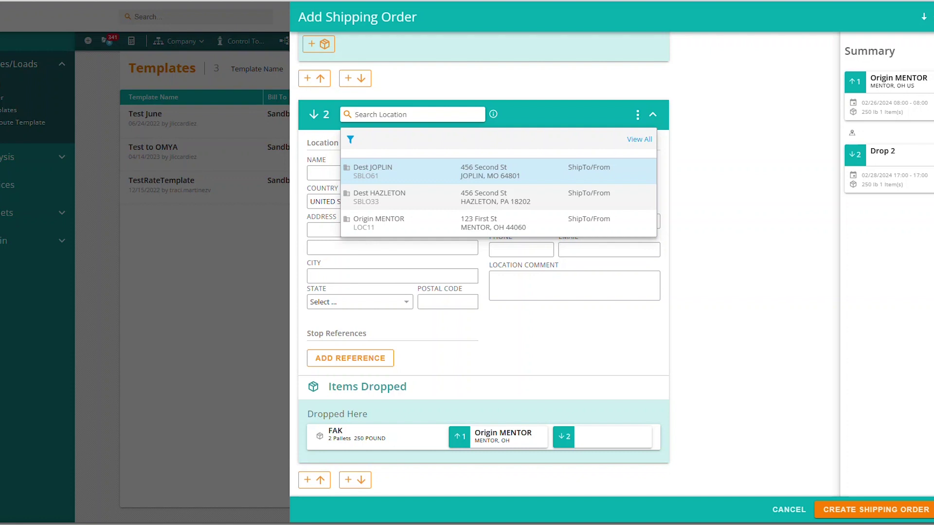
key(Return)
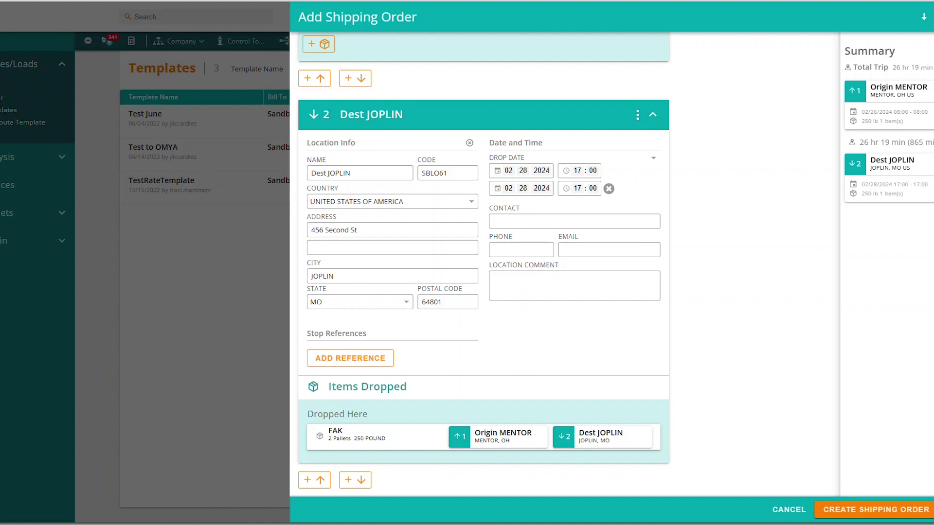
scroll(483, 264, up, 2)
scroll(483, 265, up, 7)
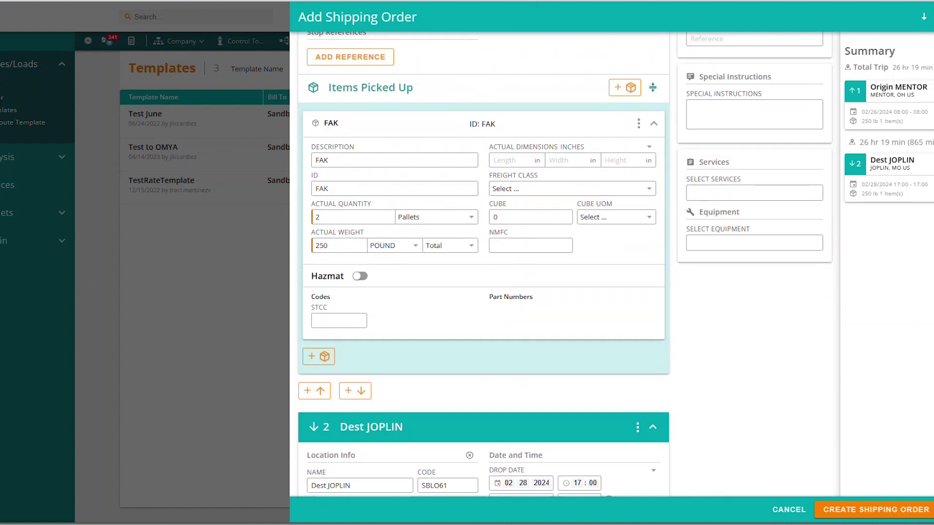
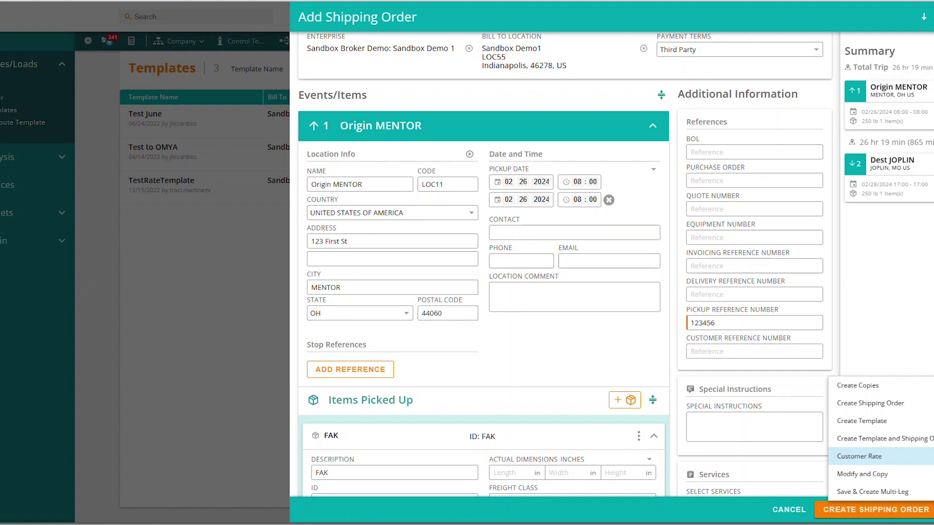
Add a manual customer rate to the shipping order with InTek Freight and Logistics as the carrier.
click(859, 456)
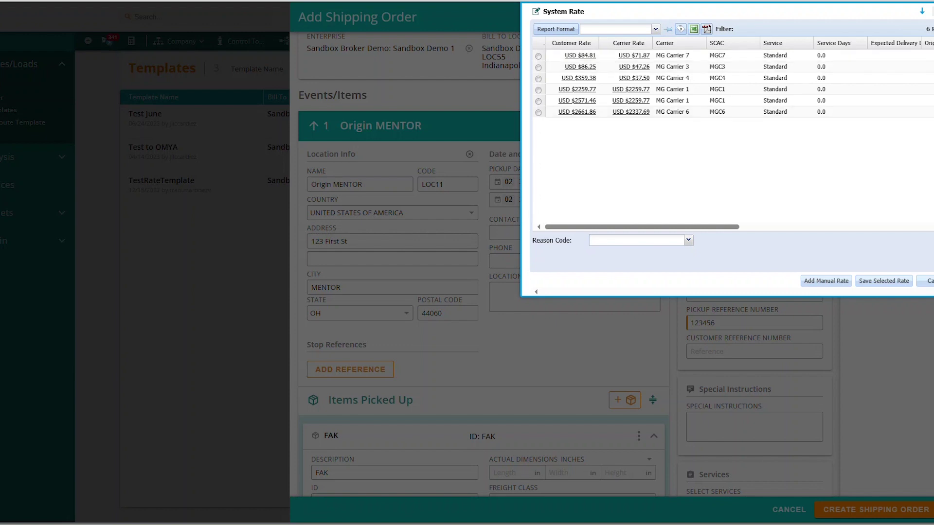
click(825, 281)
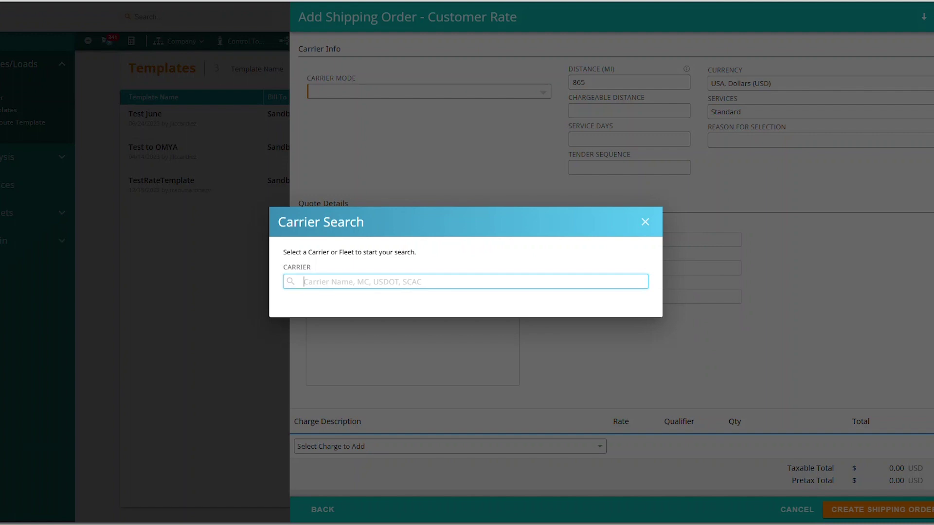
text(ink)
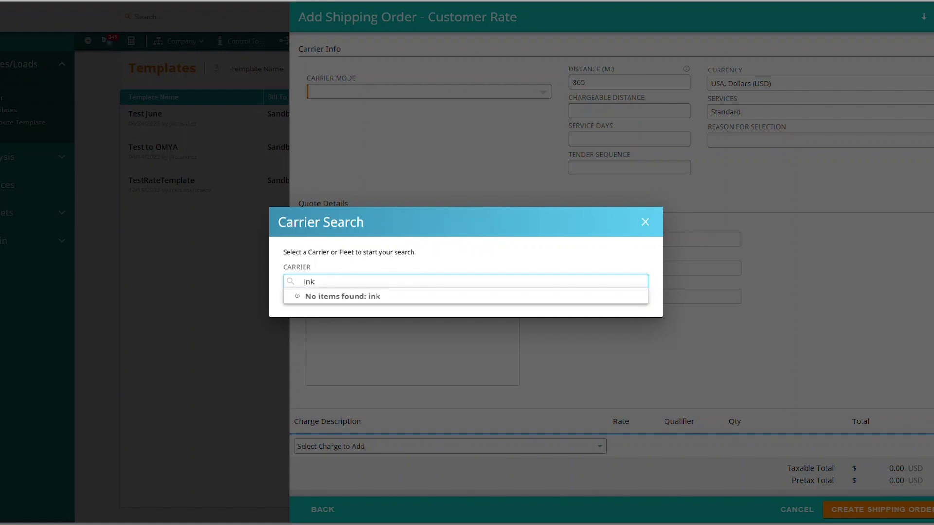
key(BackSpace)
text(te)
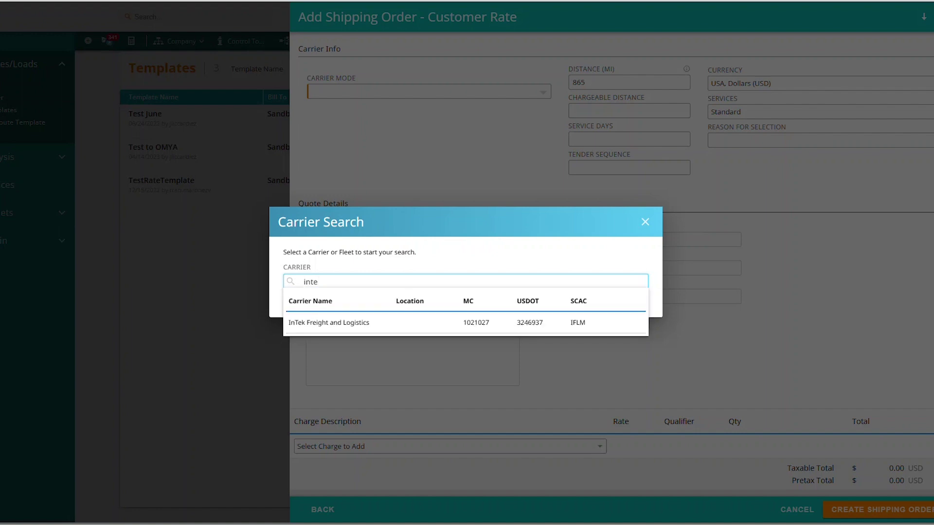
click(329, 322)
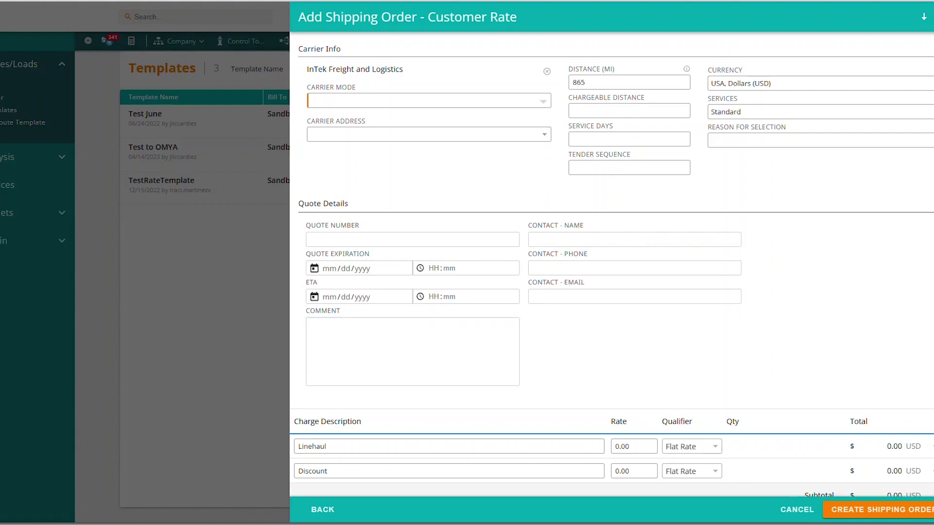
Set the customer rate's carrier mode to LTL and look over the quote details and charge lines.
click(428, 100)
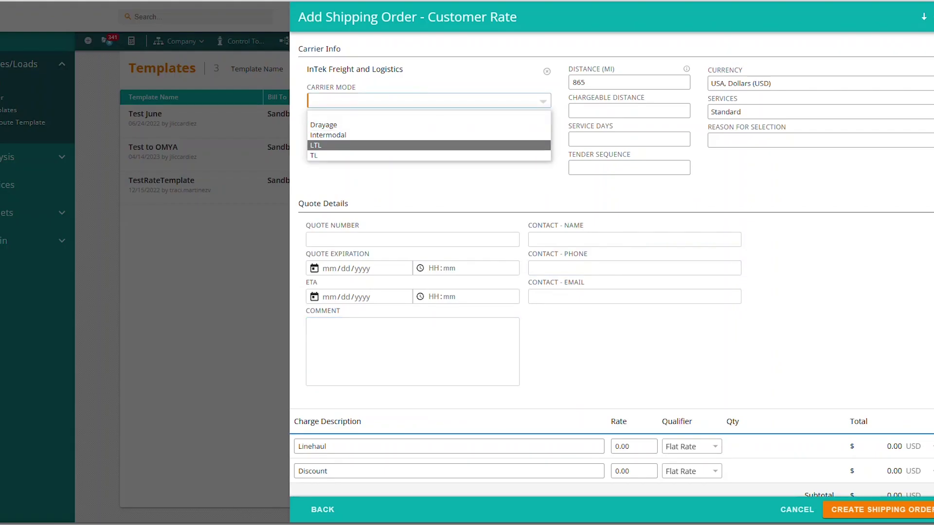
key(Return)
scroll(611, 264, down, 2)
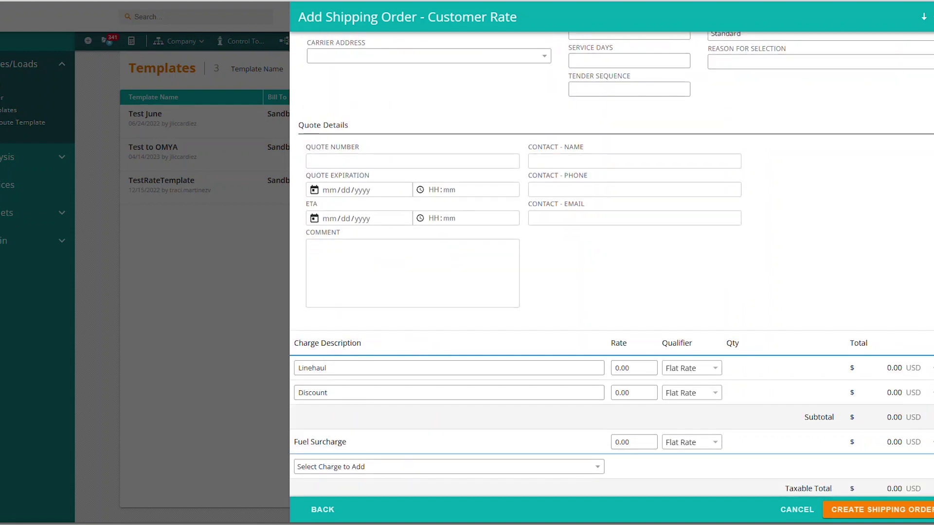
scroll(612, 264, up, 2)
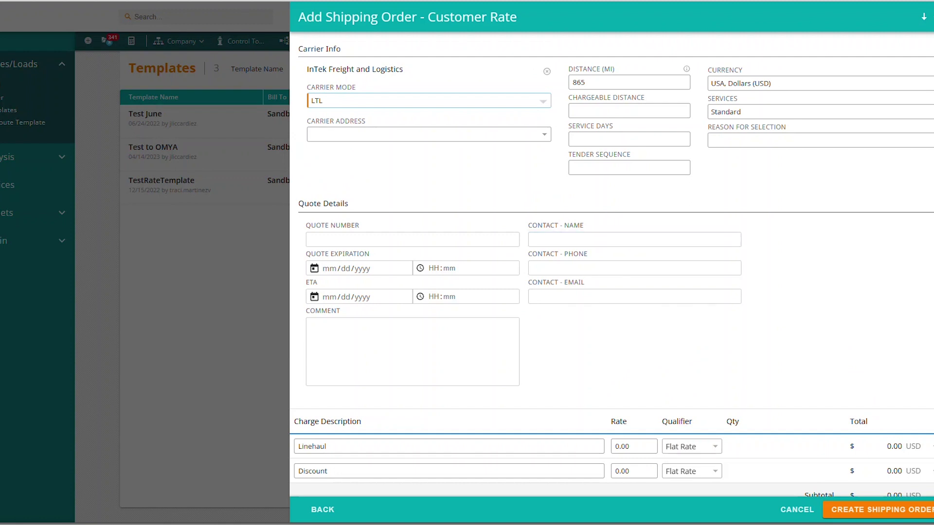
Set the customer rate's Linehaul charge to 150.00.
scroll(611, 272, down, 3)
drag(630, 322, 614, 322)
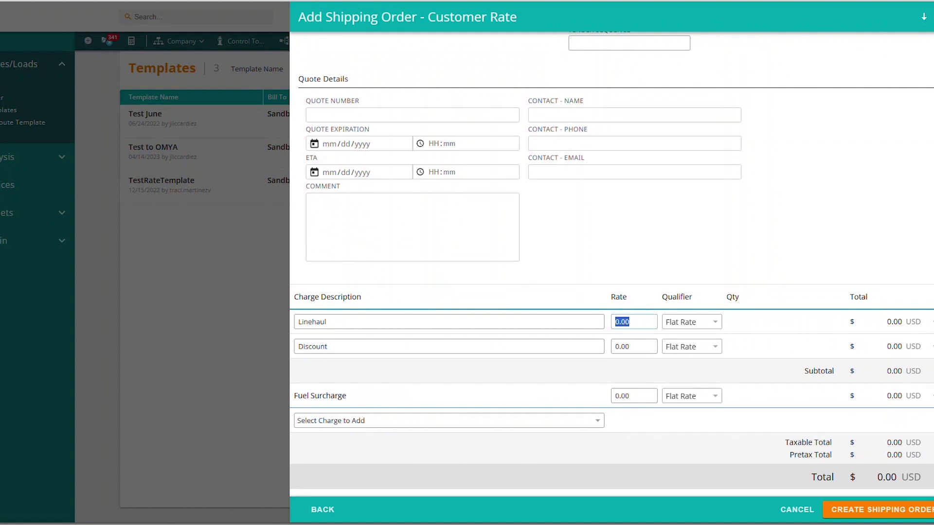
text(150.00)
Set the customer rate's Fuel Surcharge to 32 with the Percent qualifier.
click(629, 395)
key(BackSpace)
key(BackSpace)
key(BackSpace)
key(BackSpace)
text(32)
click(691, 395)
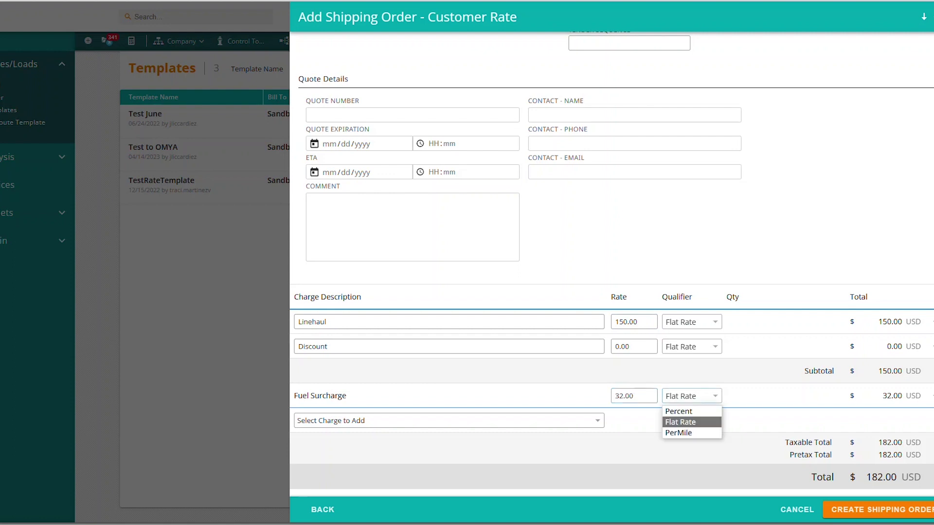
key(Up)
key(Up)
key(Return)
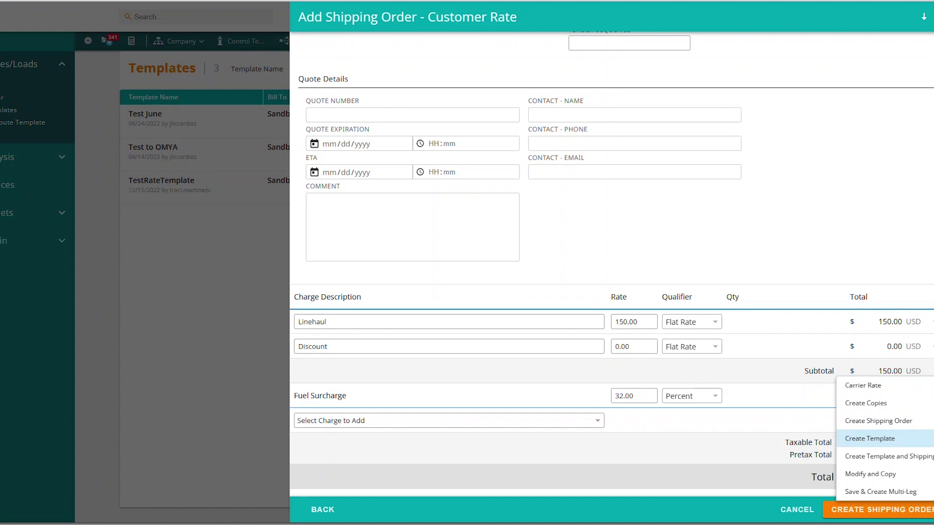
Add a carrier rate to the shipping order with MG Carrier 3 as the carrier and LTL as the mode.
click(862, 385)
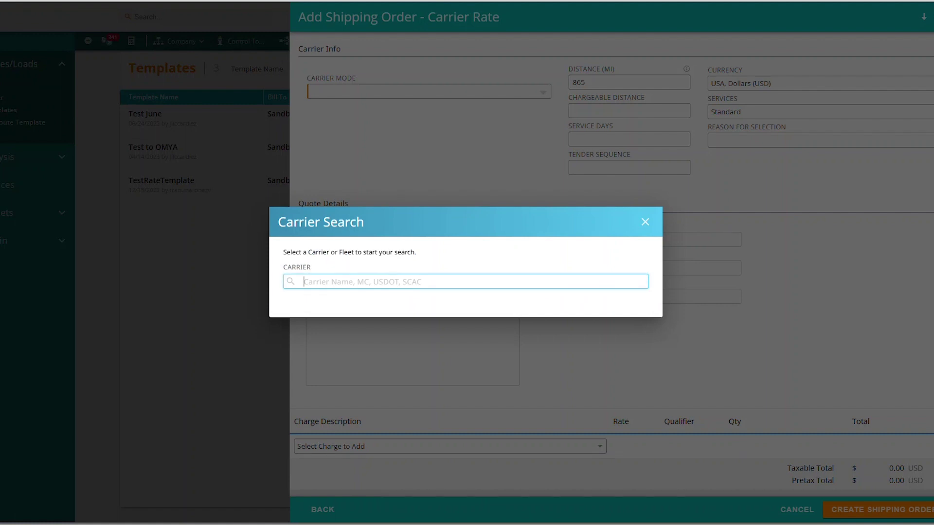
text(mg)
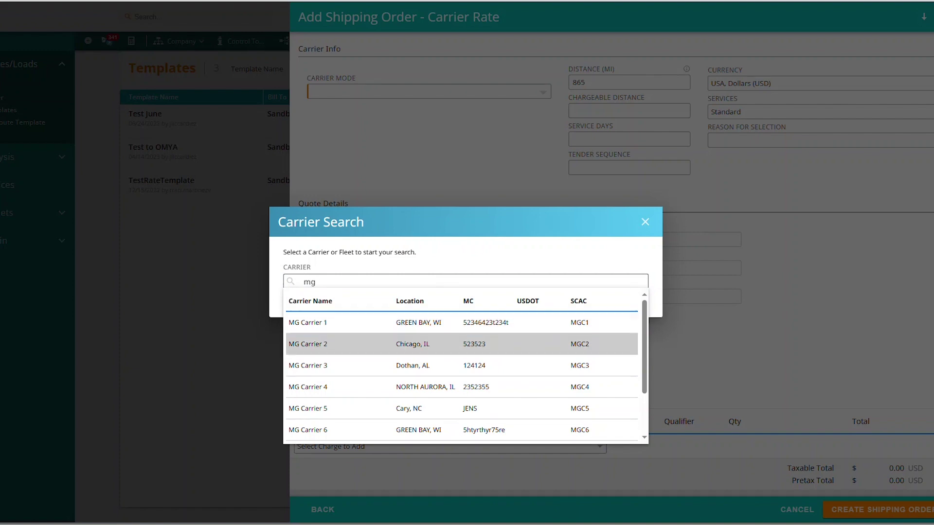
click(412, 365)
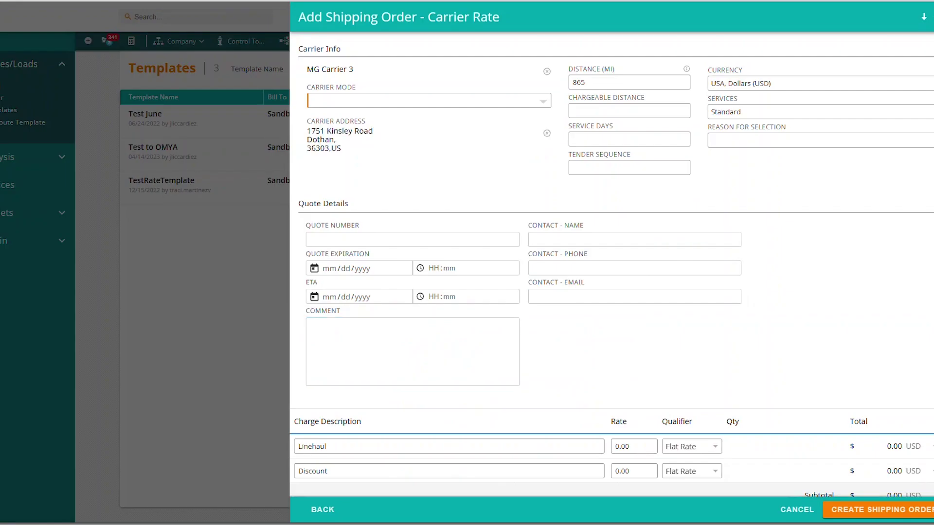
click(427, 100)
click(321, 134)
Set the carrier rate's Linehaul charge to 120.00.
scroll(611, 264, down, 3)
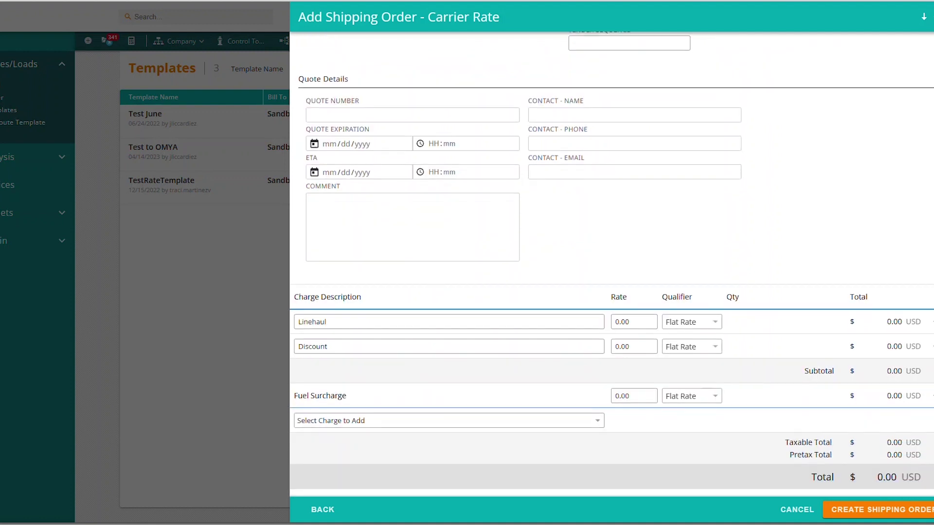
double_click(628, 322)
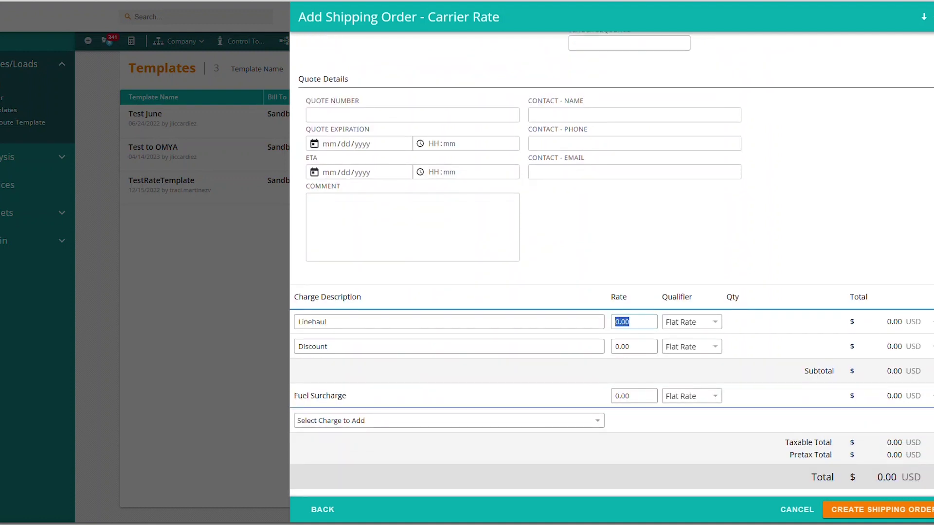
text(120.00)
Set the carrier rate's Fuel Surcharge to 32 with the Percent qualifier.
click(628, 396)
text(32)
click(691, 396)
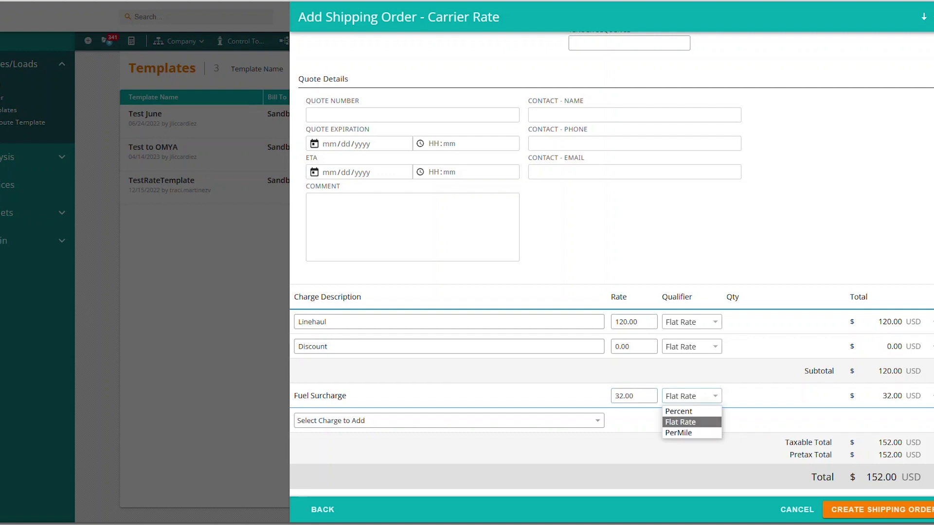
click(679, 410)
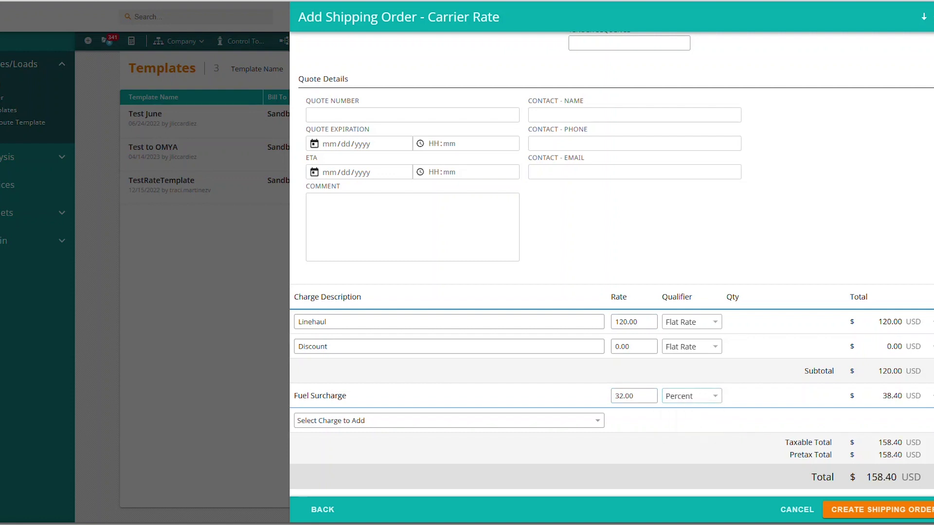
Create both a template and the shipping order, naming the template "Test Mentor OH to Joplin MO".
scroll(412, 227, up, 2)
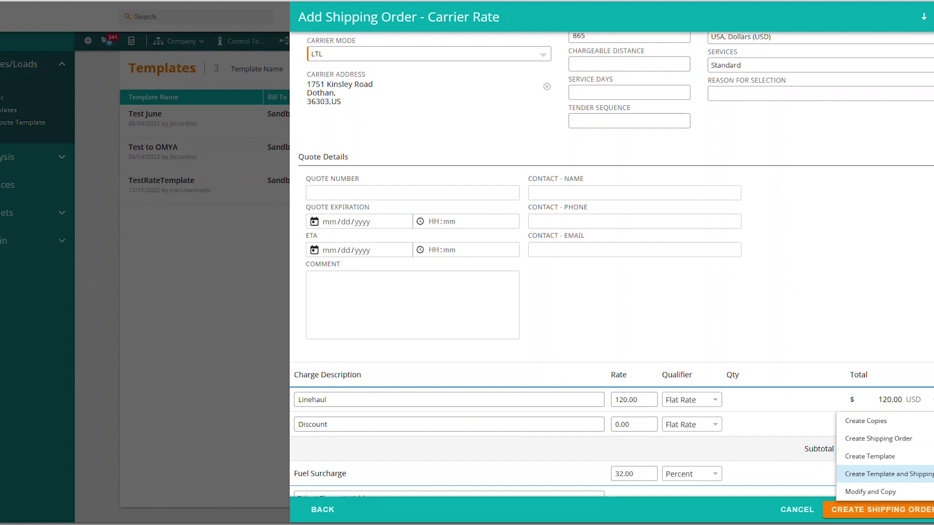
click(883, 474)
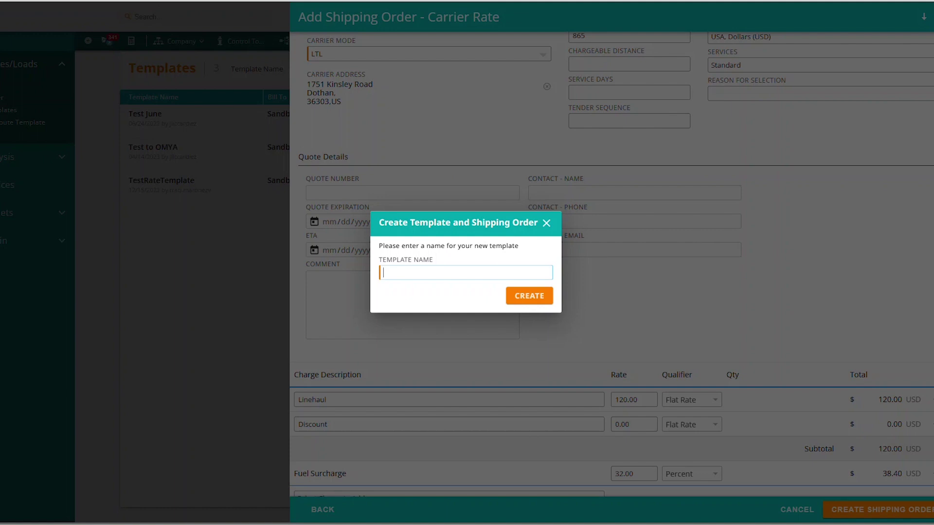
text(Test Menot)
key(BackSpace)
text(tor OH to Joplin MO)
key(Return)
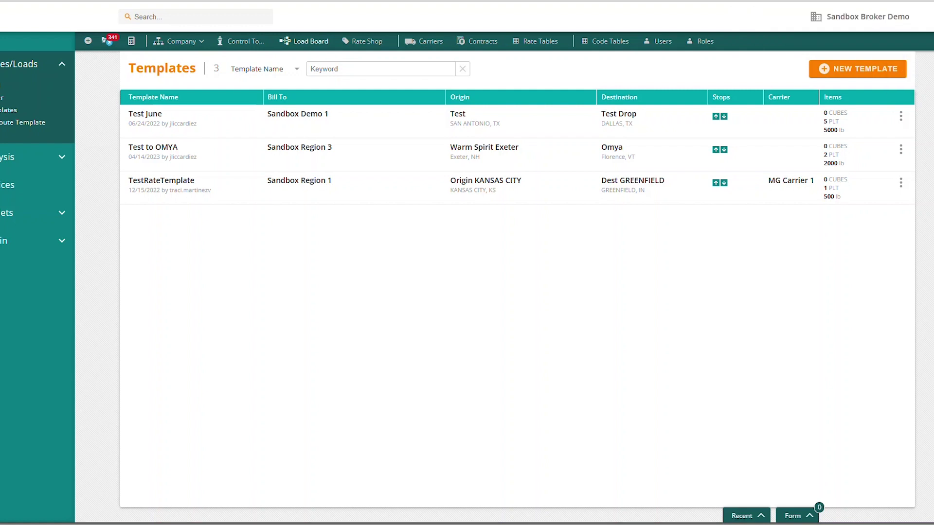
Show the shipping orders created today on the Load Board.
click(307, 41)
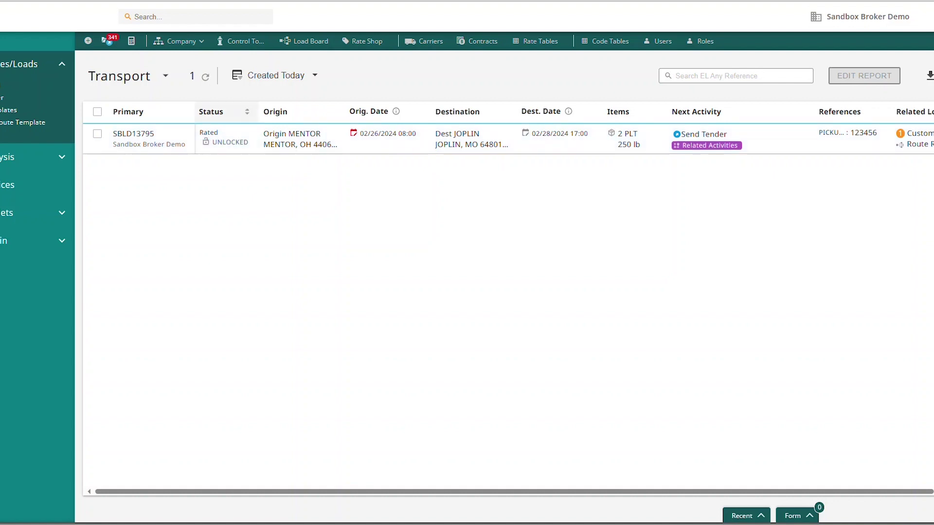
click(165, 76)
click(113, 115)
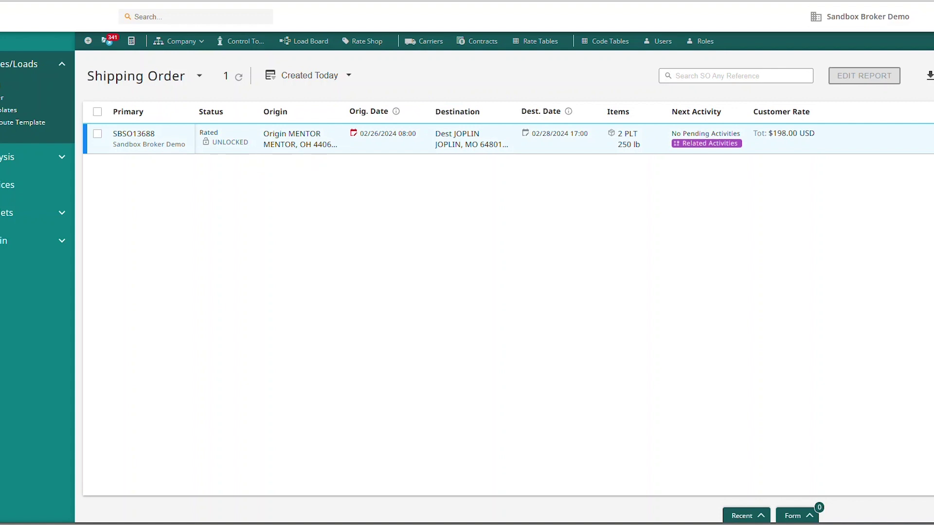
Open the new MENTOR to JOPLIN shipping order and review its customer rate charges.
mouse_move(227, 142)
click(133, 133)
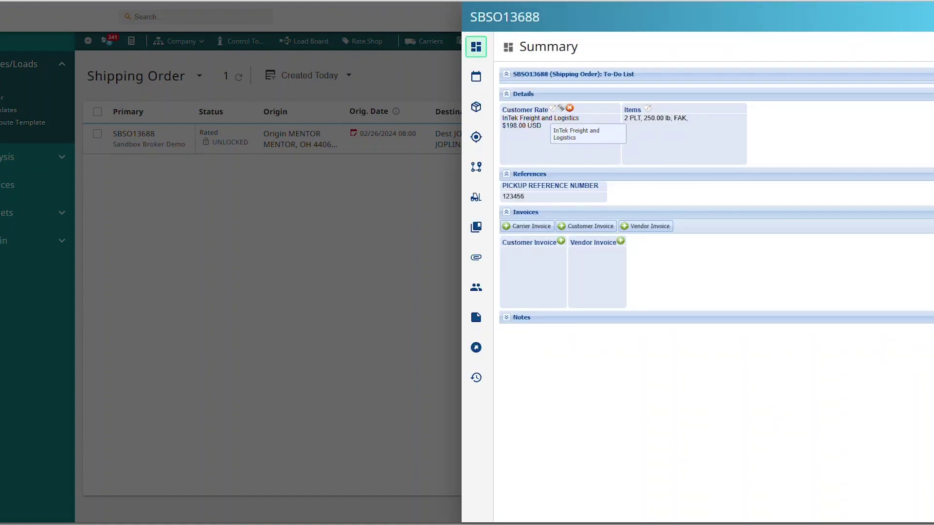
click(553, 108)
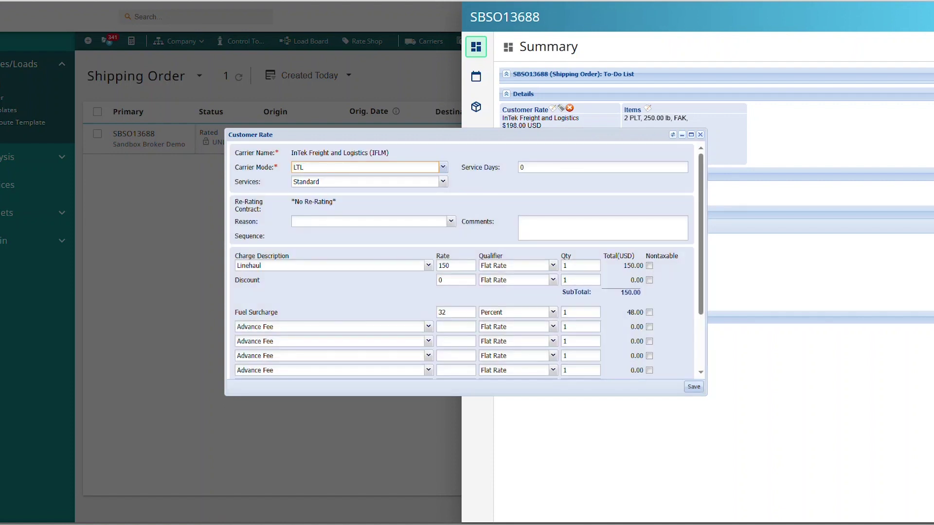
click(700, 135)
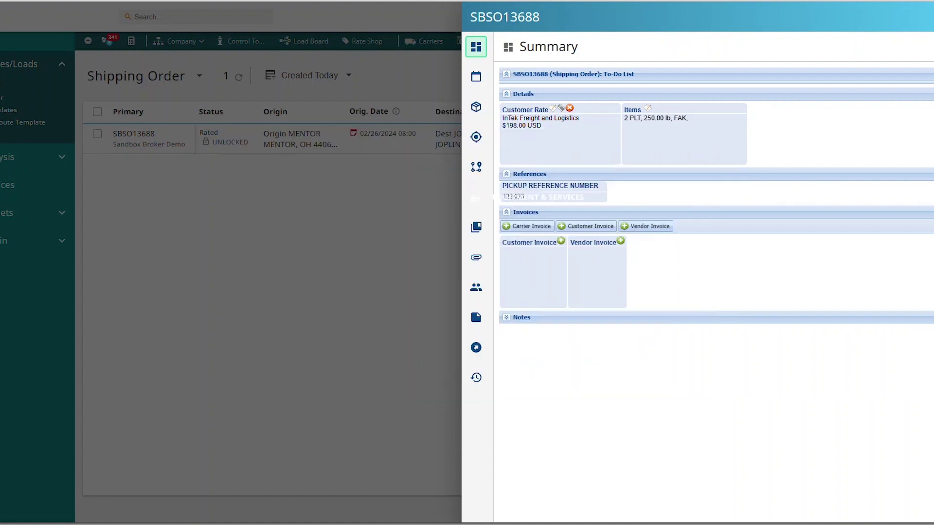
Open the transport load related to the shipping order, review its carrier rate charges, and close the load details.
click(476, 167)
click(590, 75)
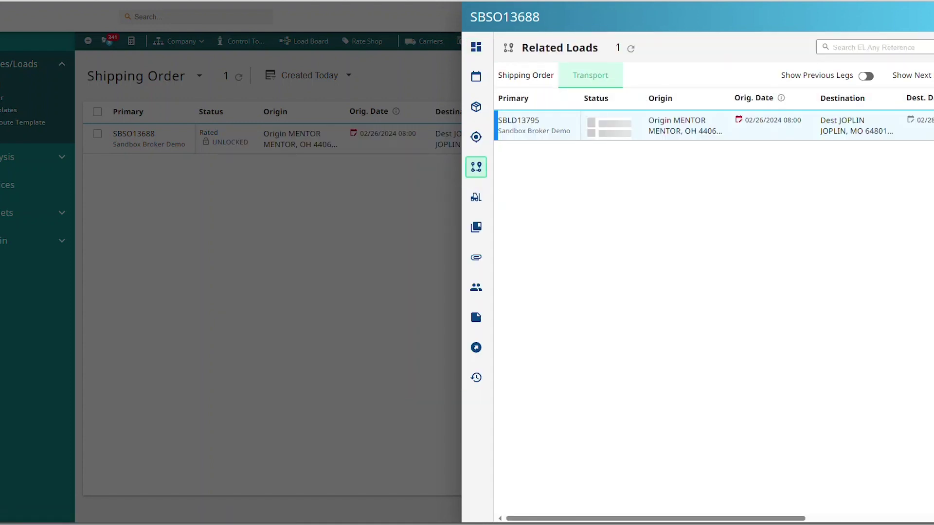
click(516, 120)
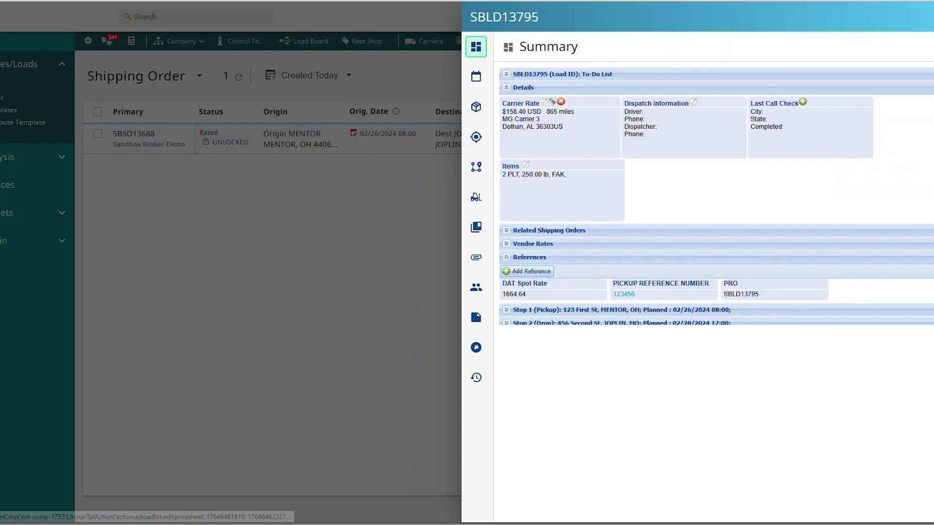
click(552, 102)
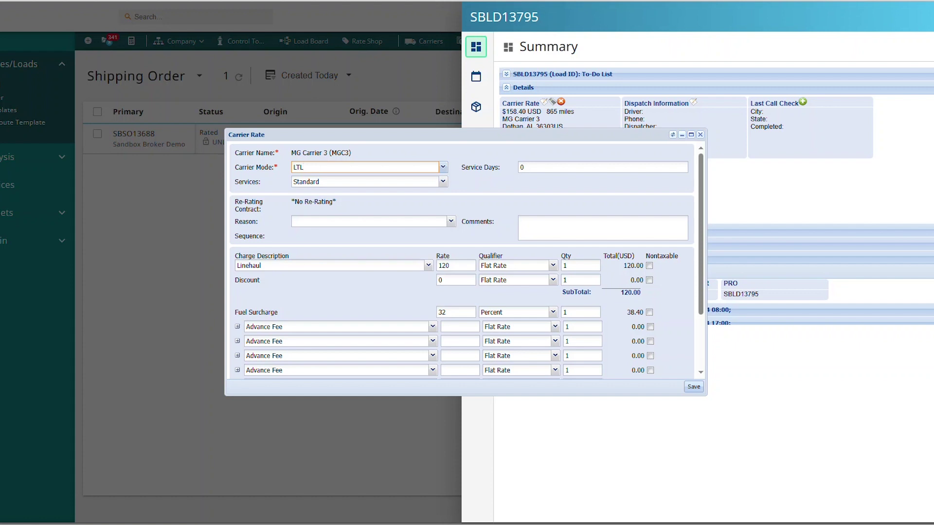
click(699, 134)
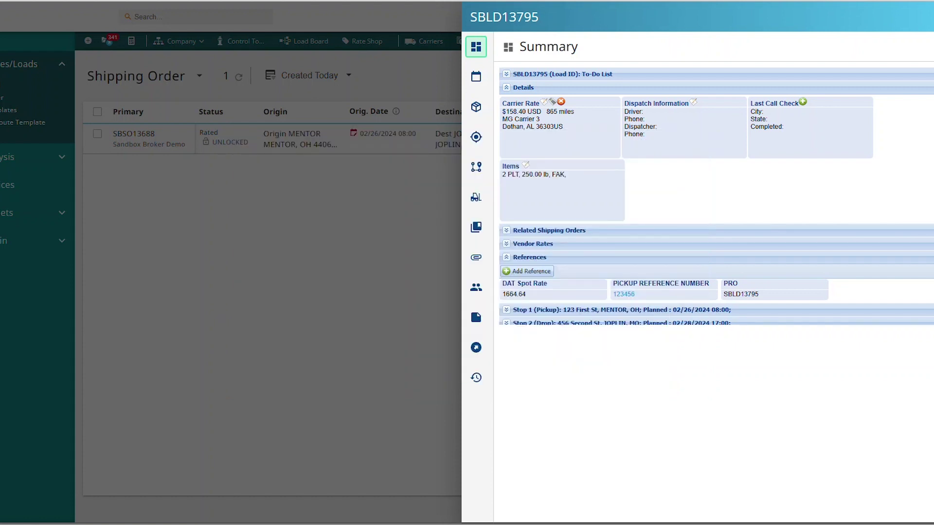
click(449, 145)
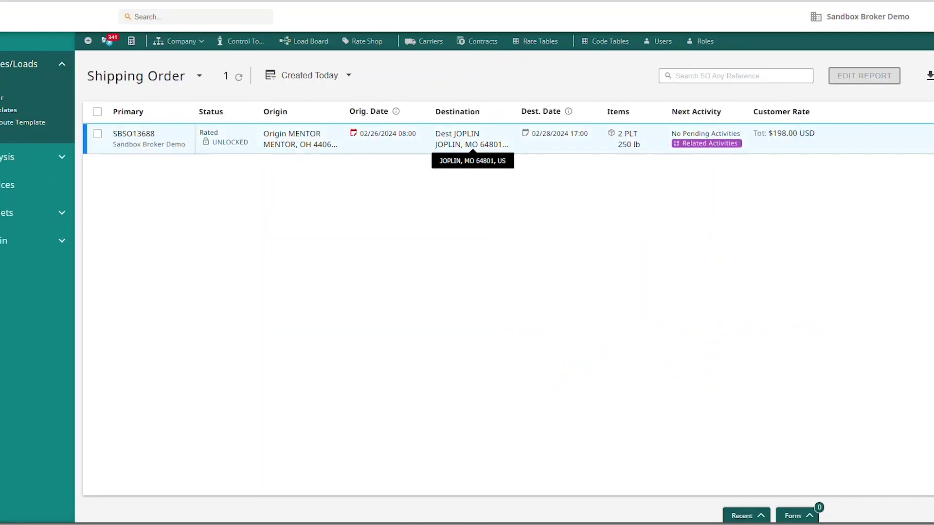
Check the Templates list for the new template and return to the Load Board's shipping orders.
click(9, 109)
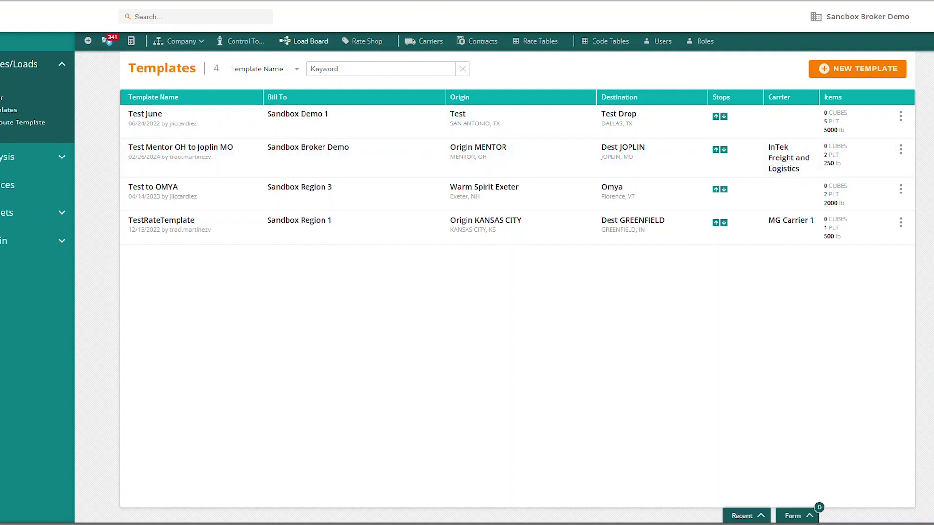
click(310, 41)
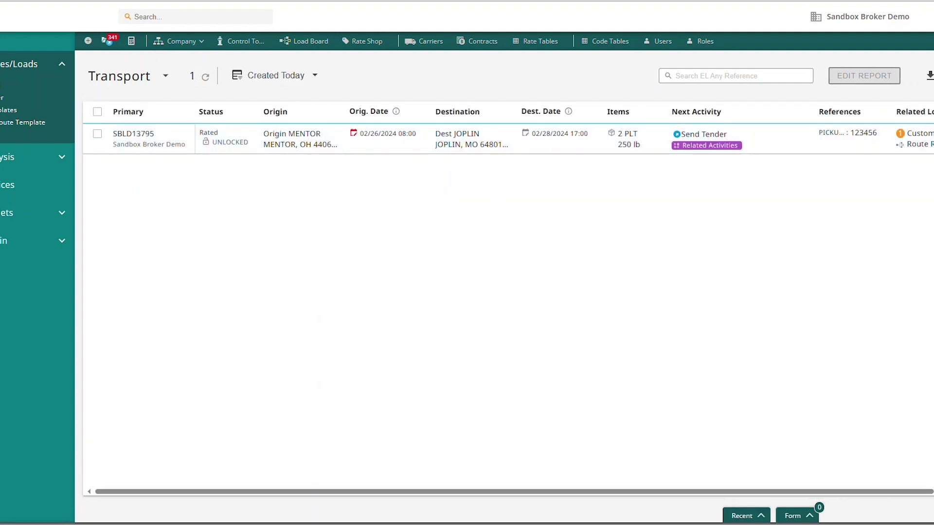
click(128, 76)
click(119, 115)
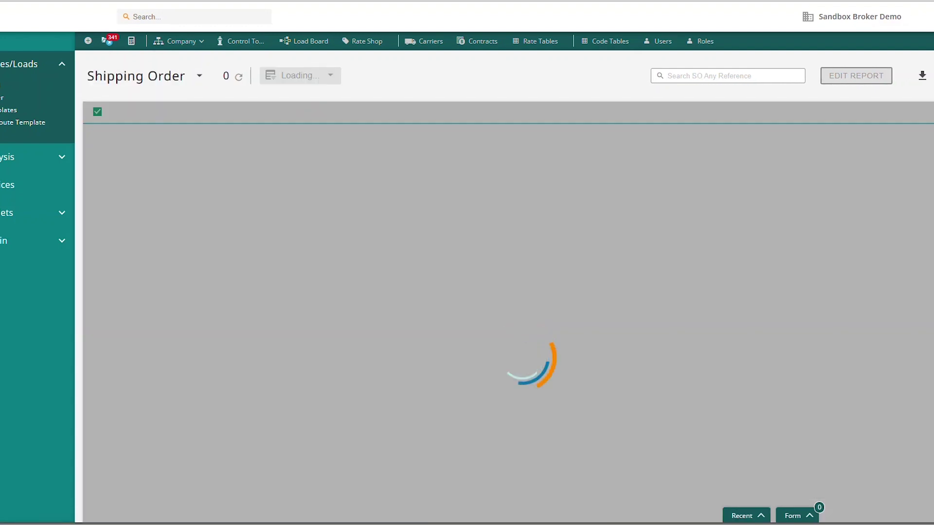